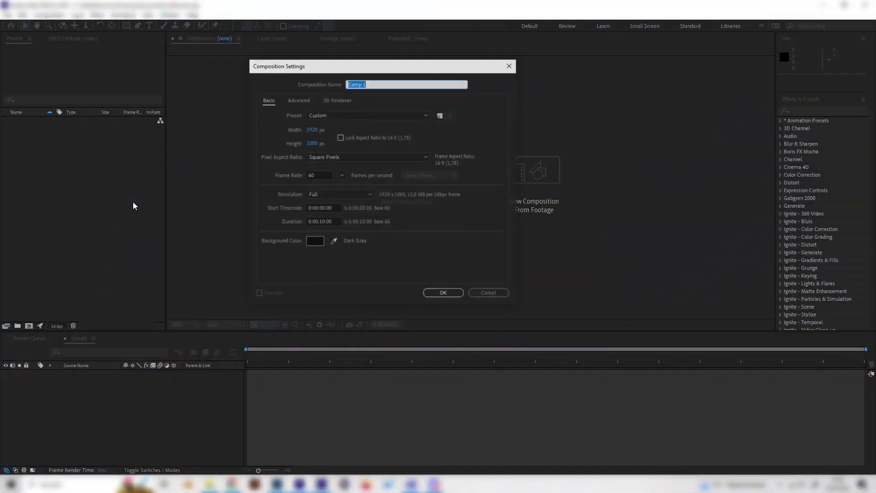
# Confirm Comp 1's settings and add a full-frame white solid layer
pyautogui.click(454, 294)
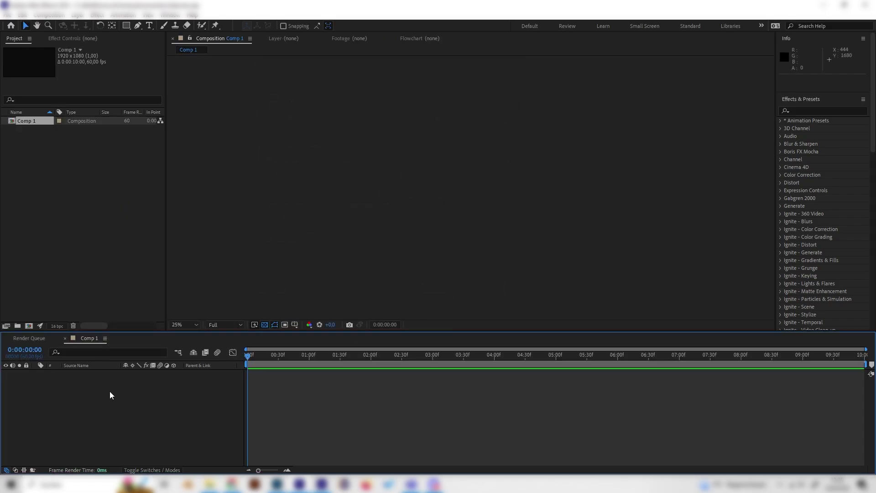
pyautogui.rightClick(134, 391)
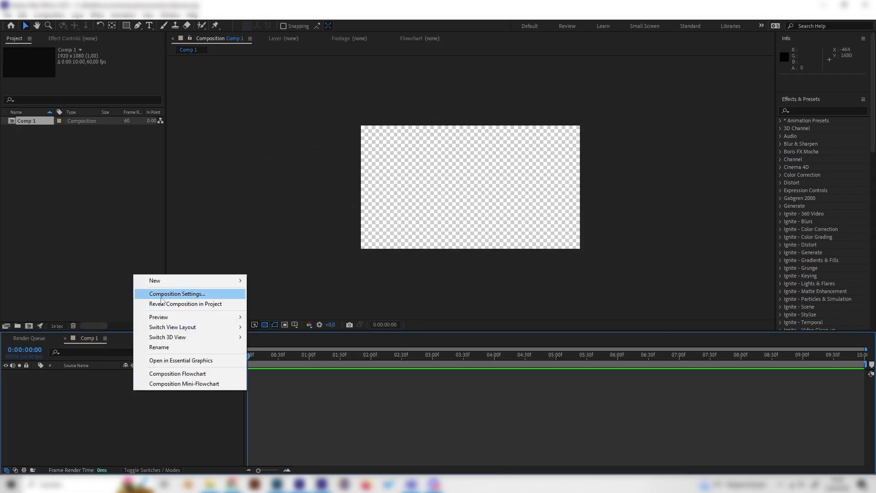
pyautogui.moveTo(157, 283)
pyautogui.click(289, 303)
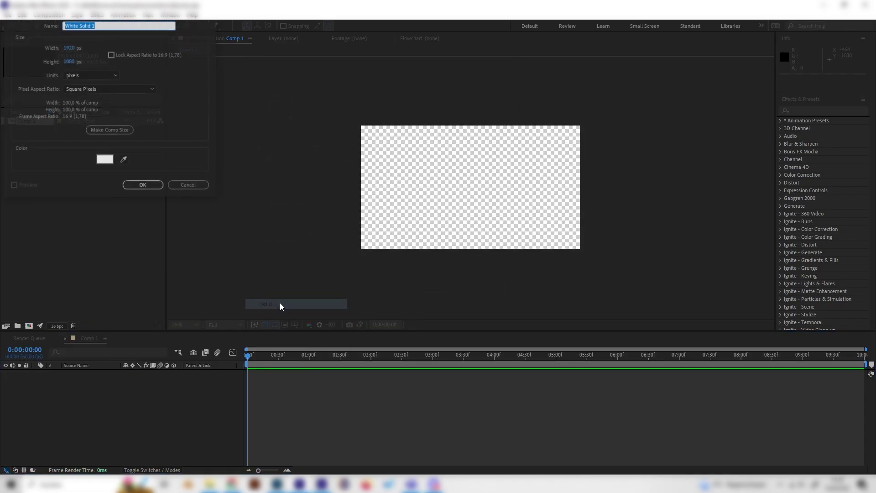
pyautogui.click(104, 160)
pyautogui.click(224, 25)
pyautogui.click(142, 184)
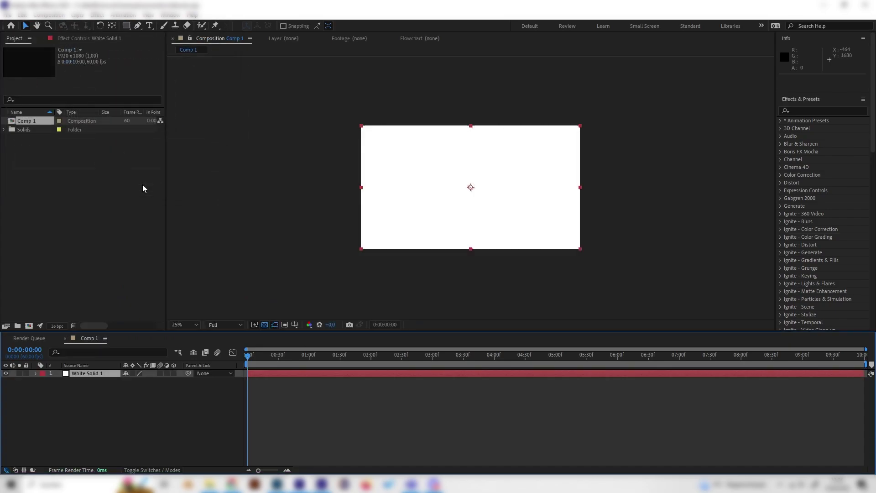
# Duplicate the White Solid 1 layer with Ctrl+D
pyautogui.click(105, 407)
pyautogui.click(99, 374)
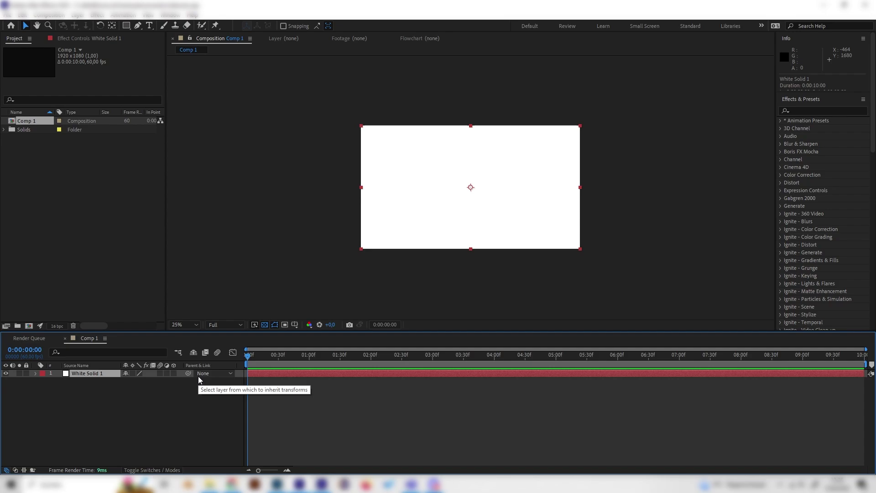
pyautogui.hotkey('ctrl', 'd')
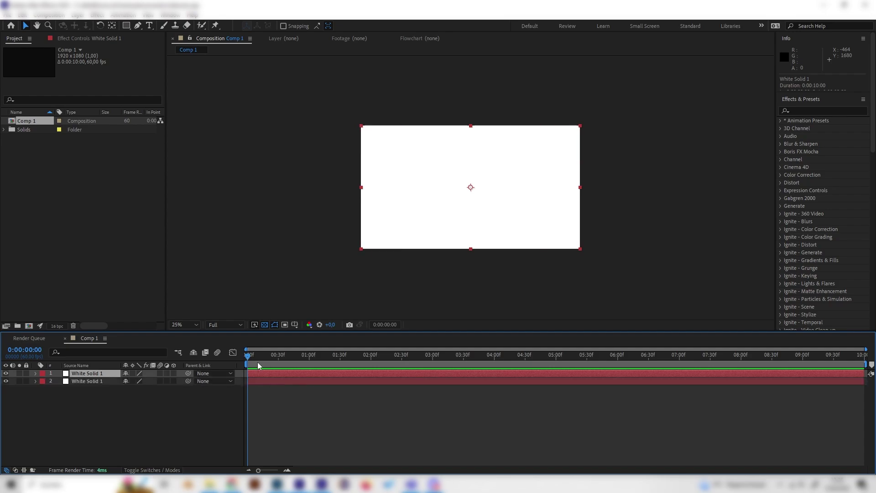
# Search 'part' and apply CC Particle World to the top White Solid 1
pyautogui.click(804, 110)
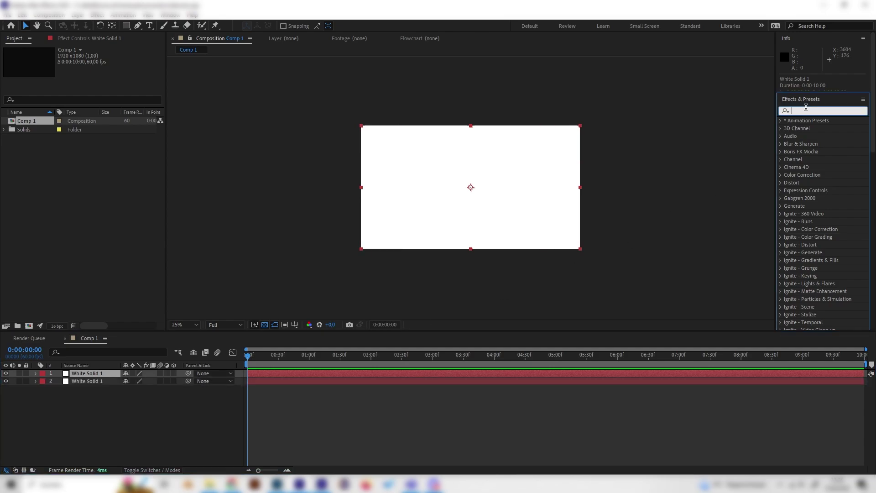
pyautogui.write('part')
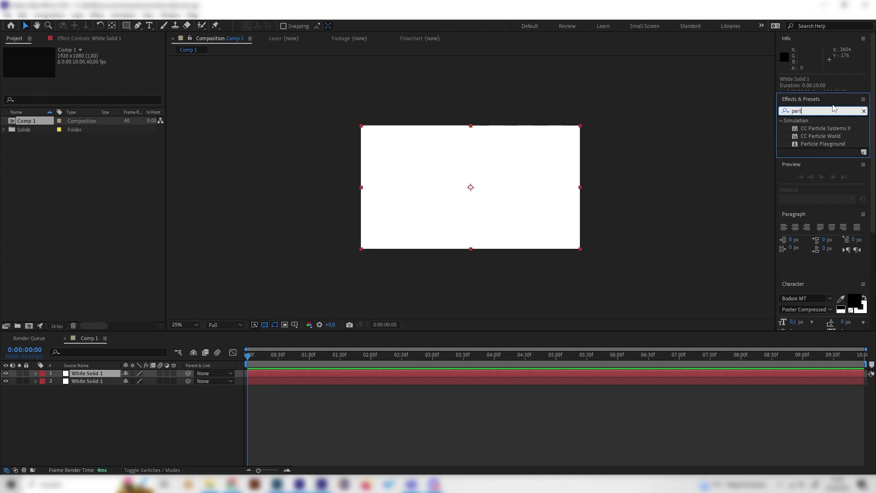
pyautogui.click(833, 136)
pyautogui.moveTo(828, 140); pyautogui.dragTo(101, 375)
pyautogui.click(161, 413)
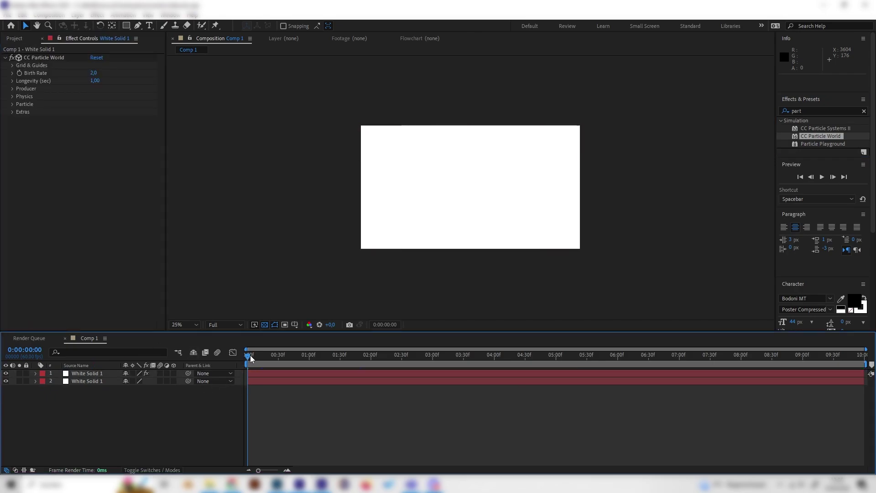
# Zoom the view to 50% and move the playhead to 0:00:02:45
pyautogui.moveTo(251, 358); pyautogui.dragTo(301, 358)
pyautogui.press('.')
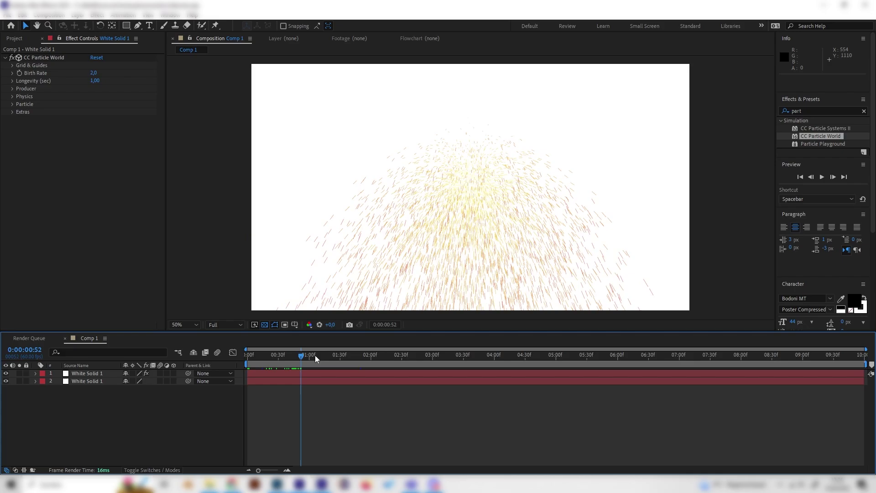
pyautogui.click(417, 355)
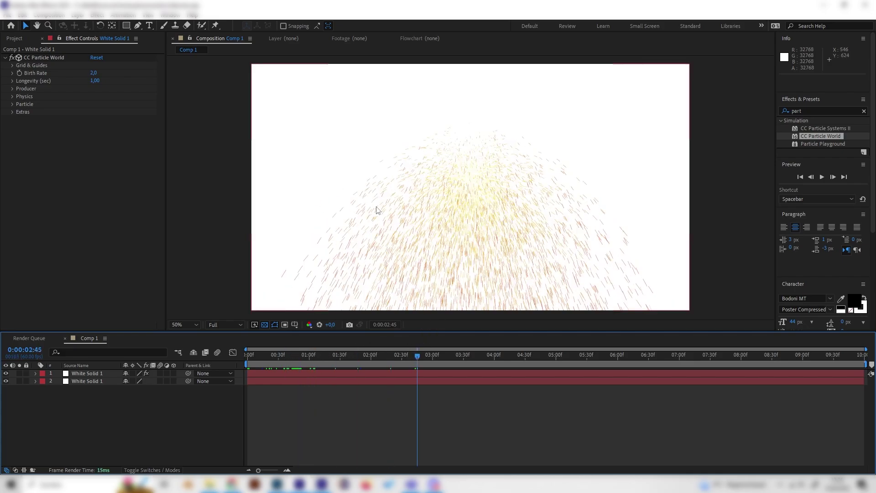
# Add a new Shape Layer 1 containing a rectangle path
pyautogui.rightClick(170, 404)
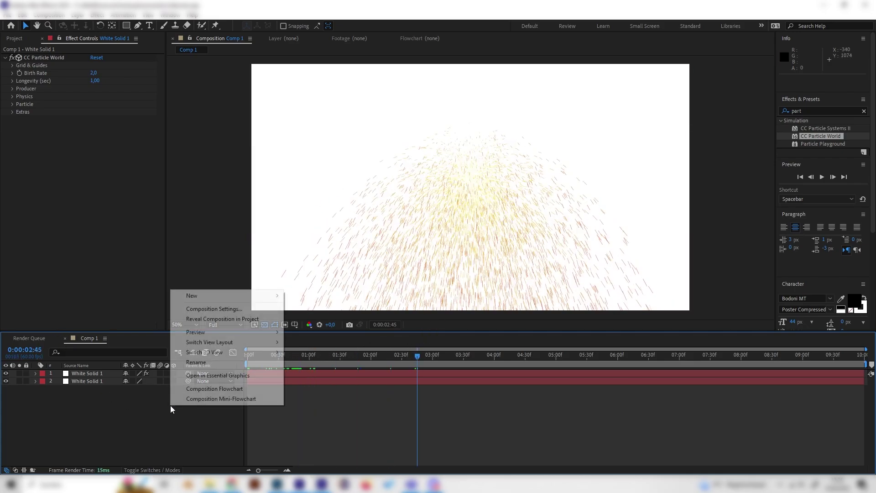
pyautogui.rightClick(110, 408)
pyautogui.click(135, 432)
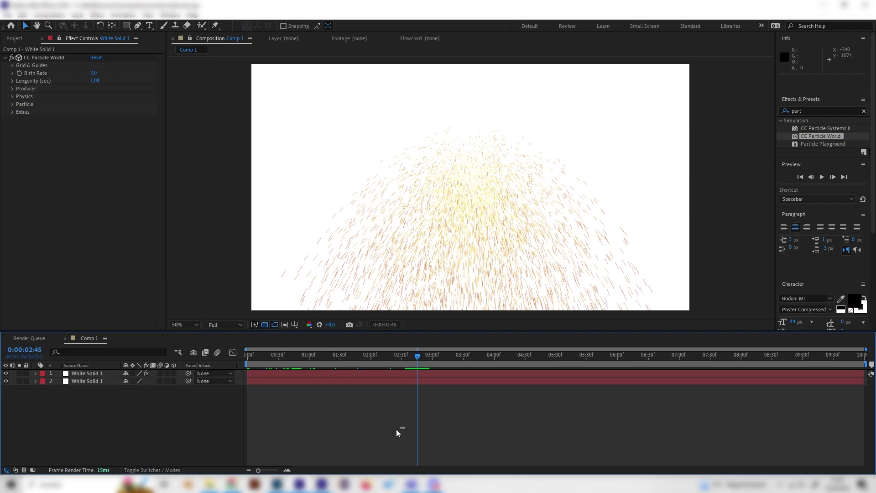
pyautogui.rightClick(194, 420)
pyautogui.moveTo(264, 312)
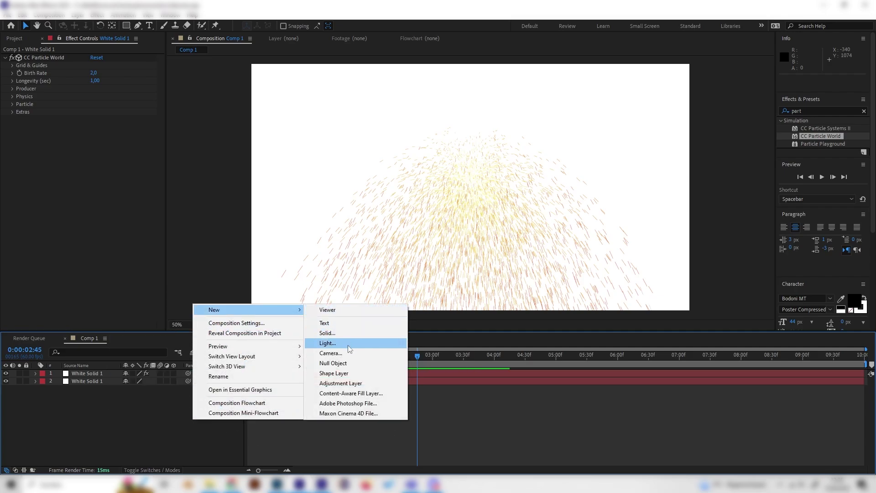
pyautogui.click(342, 373)
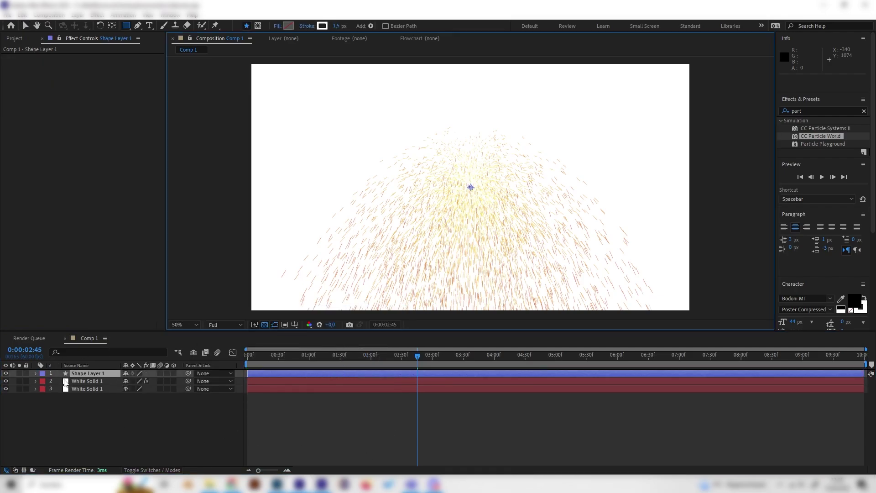
pyautogui.click(36, 374)
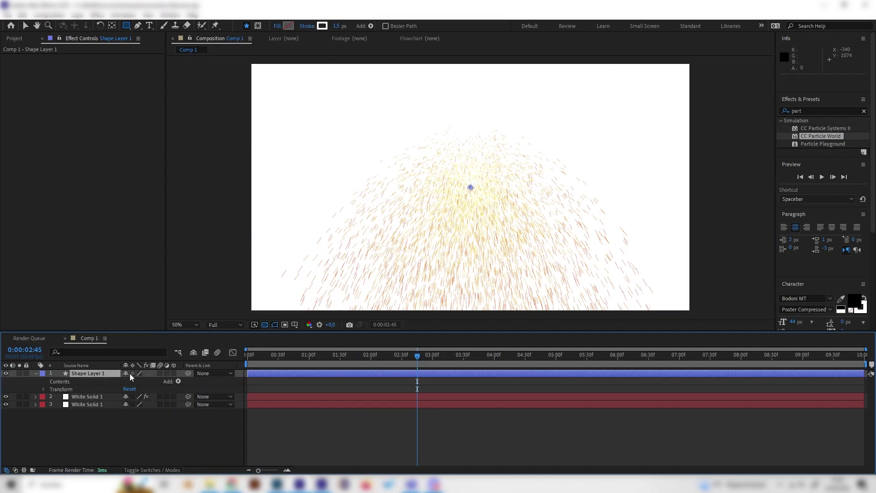
pyautogui.click(181, 381)
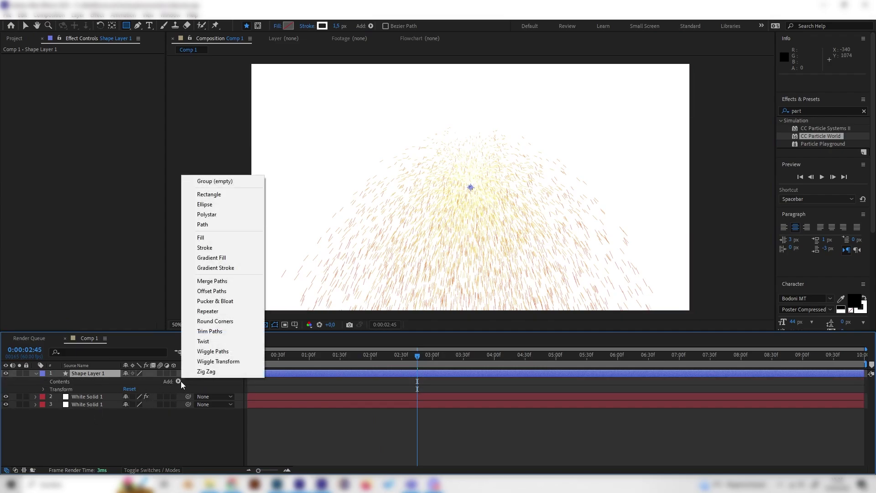
pyautogui.click(213, 194)
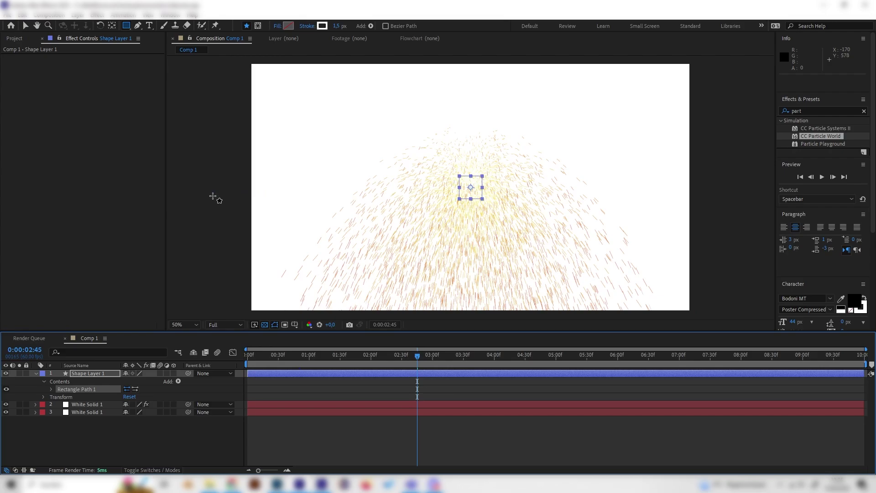
# Unlink the rectangle's size and set it to 100×200
pyautogui.click(51, 389)
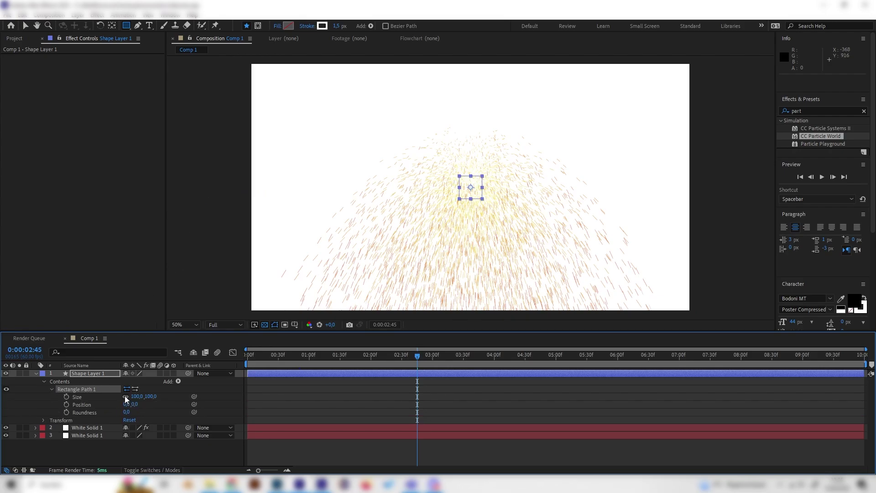
pyautogui.click(125, 397)
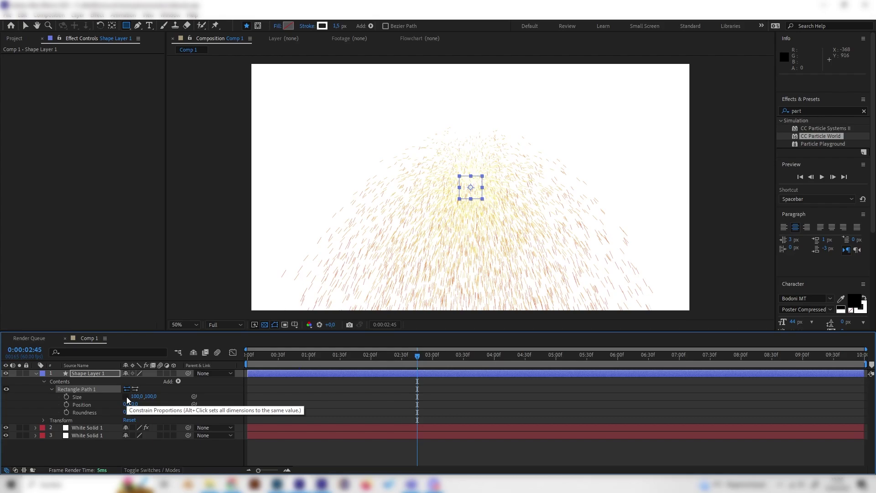
pyautogui.click(152, 396)
pyautogui.write('200')
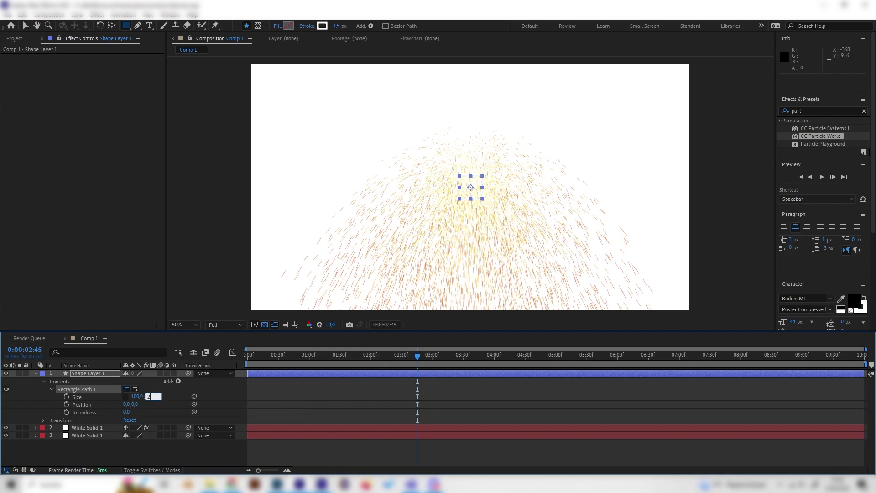
pyautogui.press('Return')
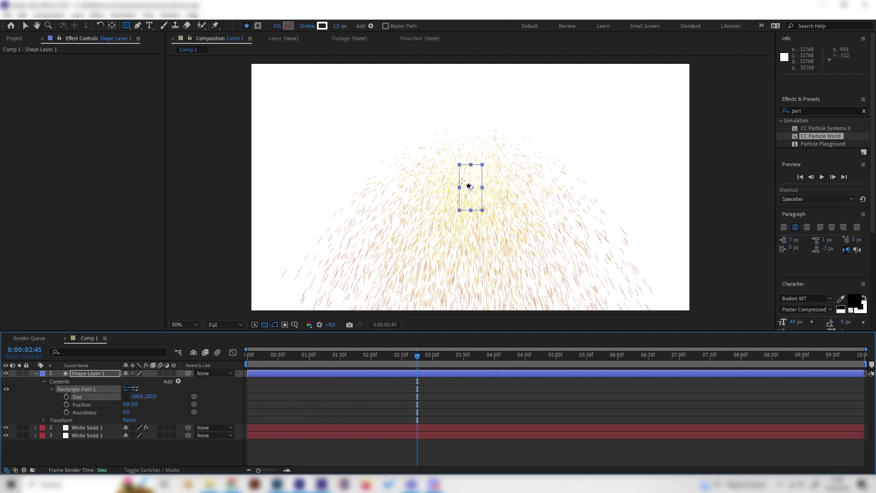
# Give the rectangle a red fill and collapse Shape Layer 1
pyautogui.click(98, 375)
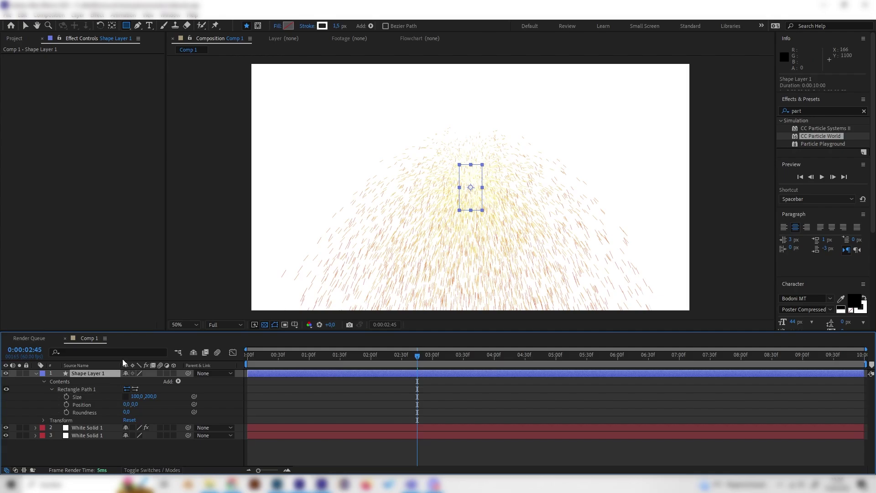
pyautogui.click(178, 381)
pyautogui.click(242, 237)
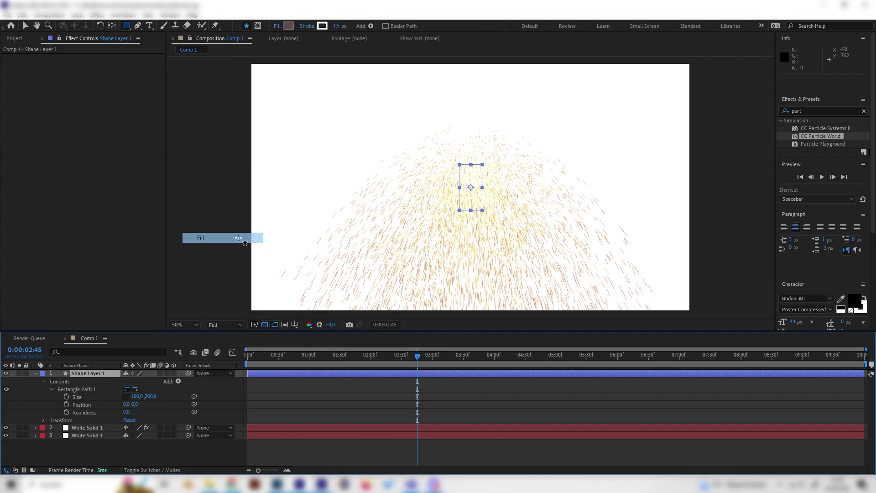
pyautogui.click(36, 374)
# Hide Shape Layer 1 and show CC Particle World's settings on White Solid 1
pyautogui.click(6, 374)
pyautogui.click(82, 421)
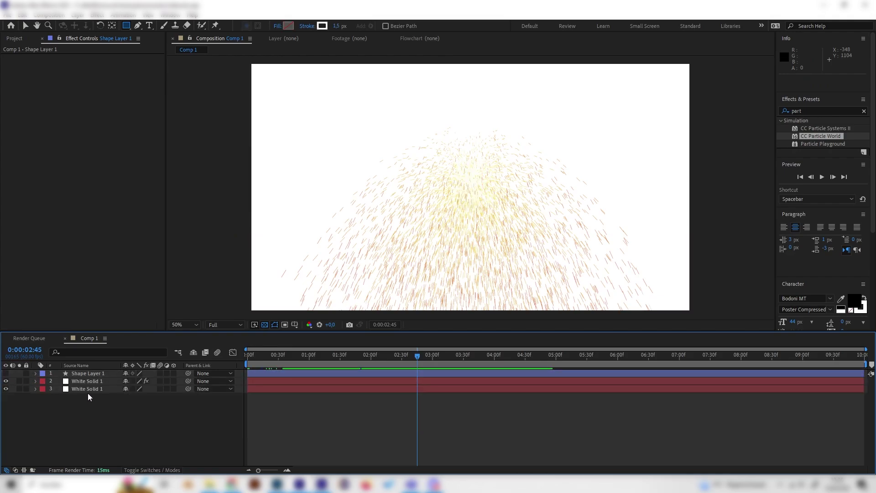
pyautogui.click(88, 381)
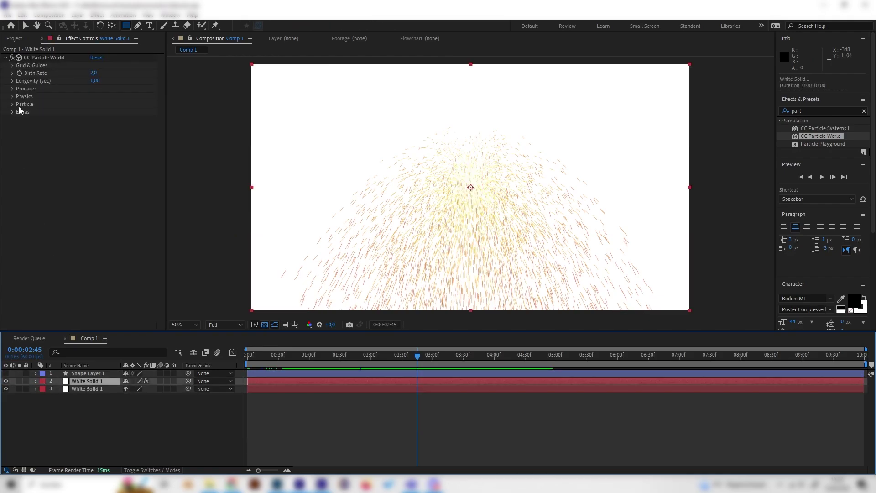
# Set Particle Type to Textured Disc and reveal the Texture settings
pyautogui.click(13, 104)
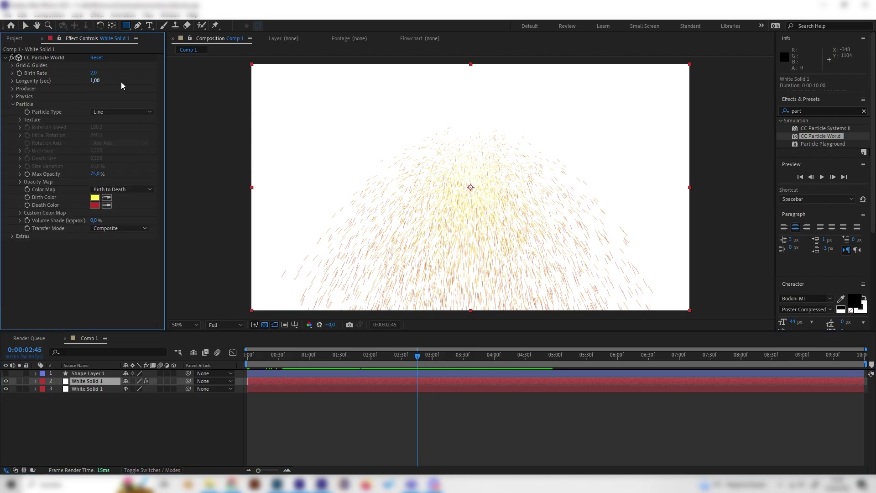
pyautogui.click(140, 111)
pyautogui.click(44, 112)
pyautogui.click(98, 111)
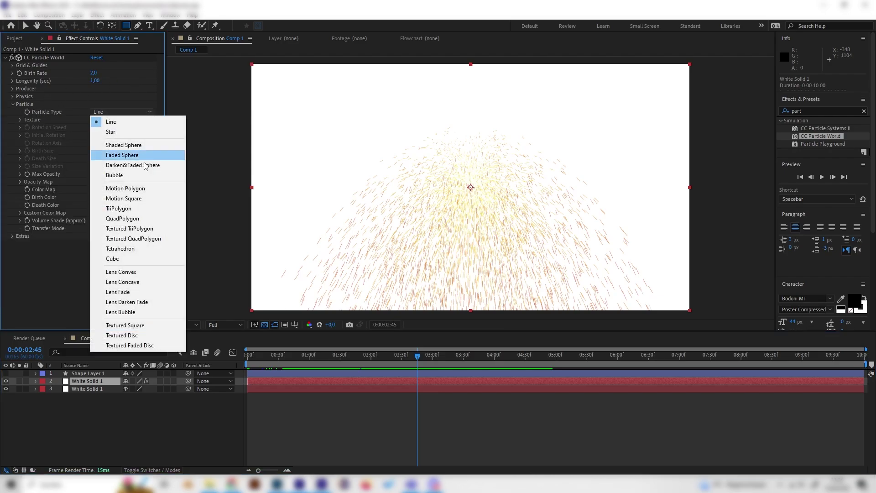
pyautogui.click(143, 335)
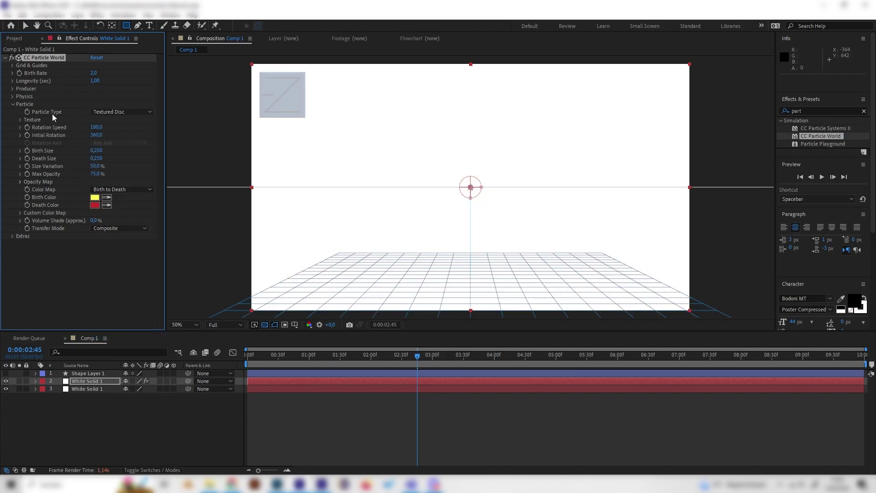
pyautogui.click(20, 120)
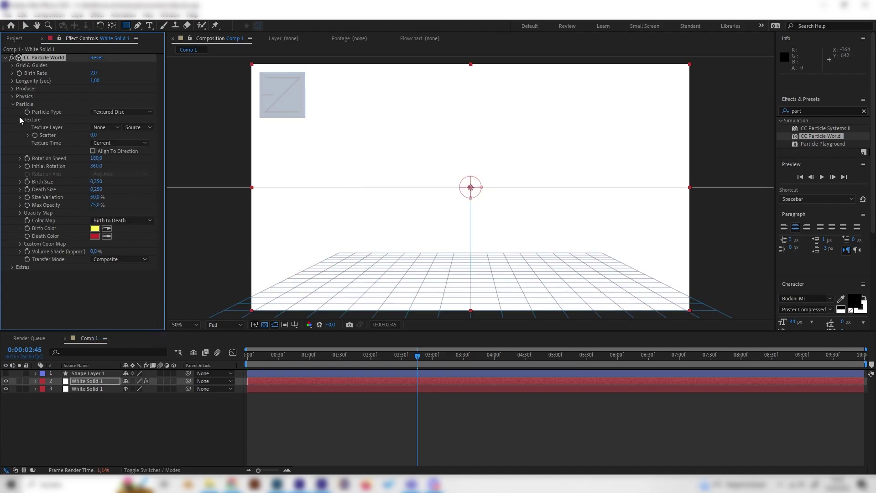
# Set Texture Layer to Shape Layer 1 and preview the textured particles
pyautogui.click(105, 127)
pyautogui.click(110, 146)
pyautogui.click(302, 355)
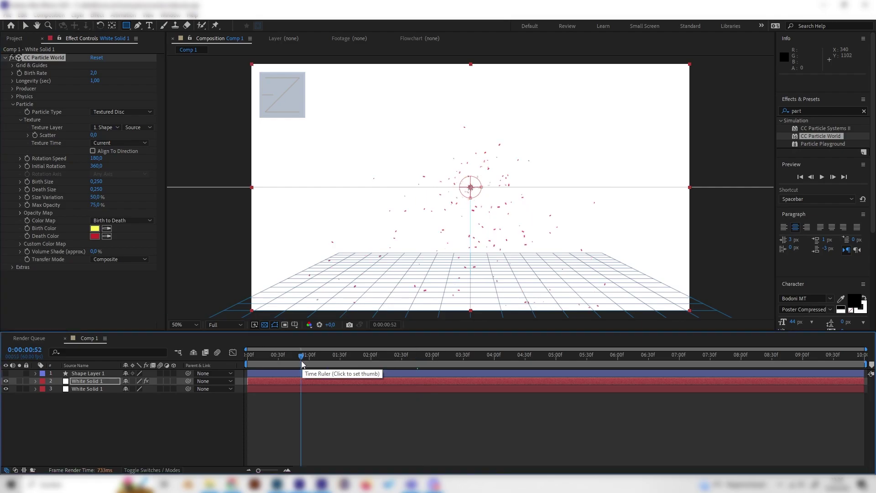
pyautogui.press('space')
pyautogui.press('Home')
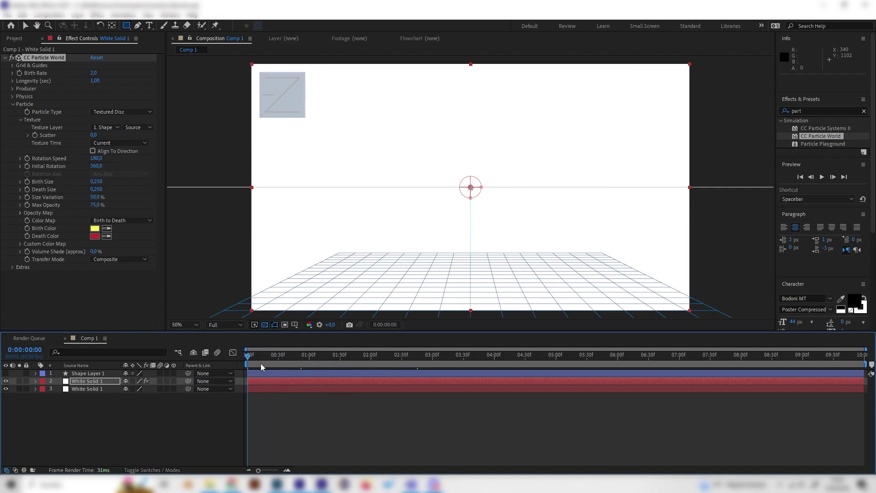
pyautogui.moveTo(255, 357); pyautogui.dragTo(378, 359)
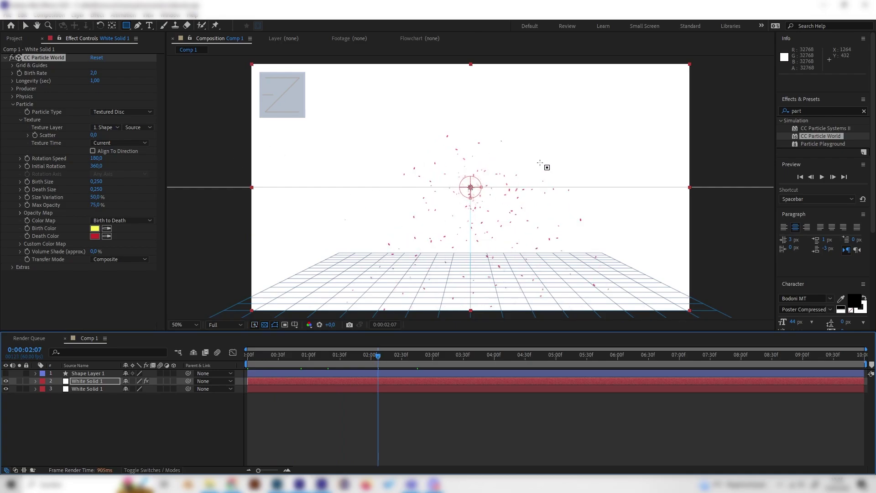
pyautogui.moveTo(364, 355); pyautogui.dragTo(389, 363)
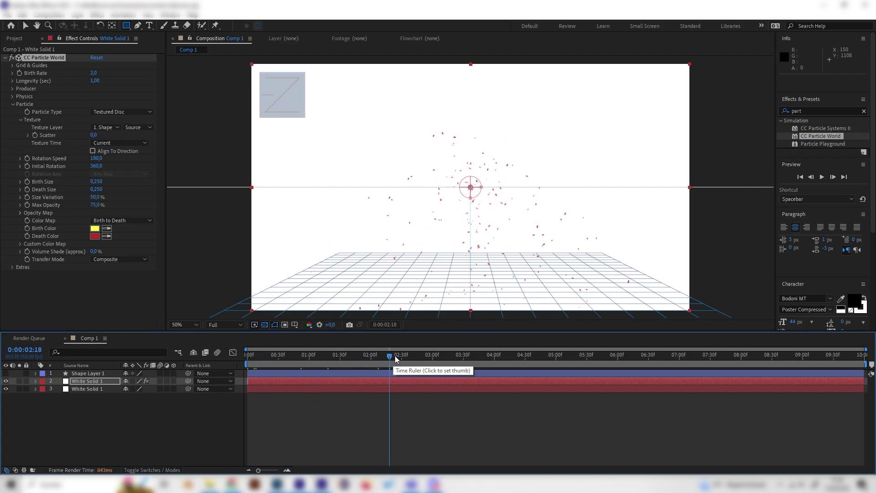
pyautogui.moveTo(397, 359); pyautogui.dragTo(248, 356)
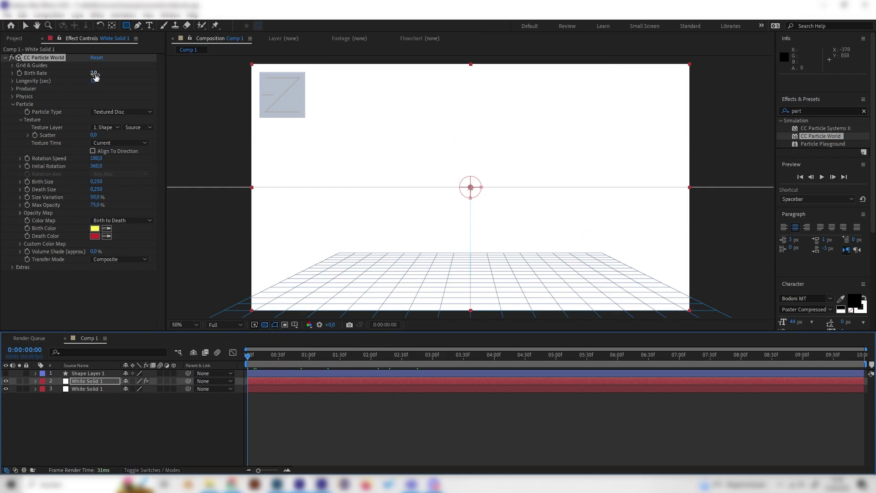
# Keyframe Birth Rate 5 at frame 0 and 0 at frame 12, then replay
pyautogui.click(95, 74)
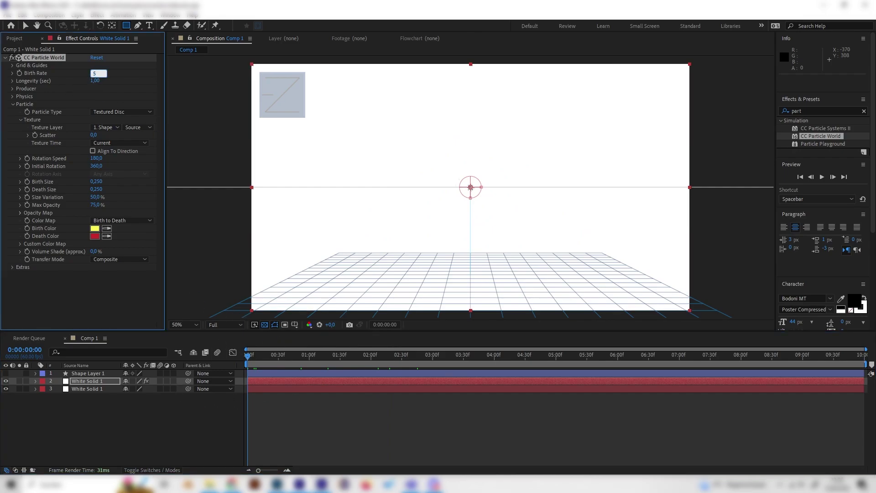
pyautogui.press('Return')
pyautogui.moveTo(251, 355); pyautogui.dragTo(261, 357)
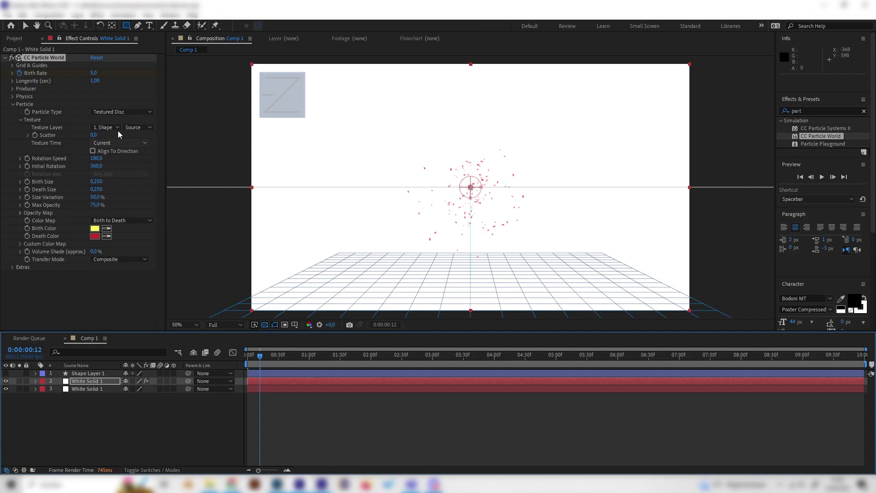
pyautogui.click(95, 73)
pyautogui.write('0')
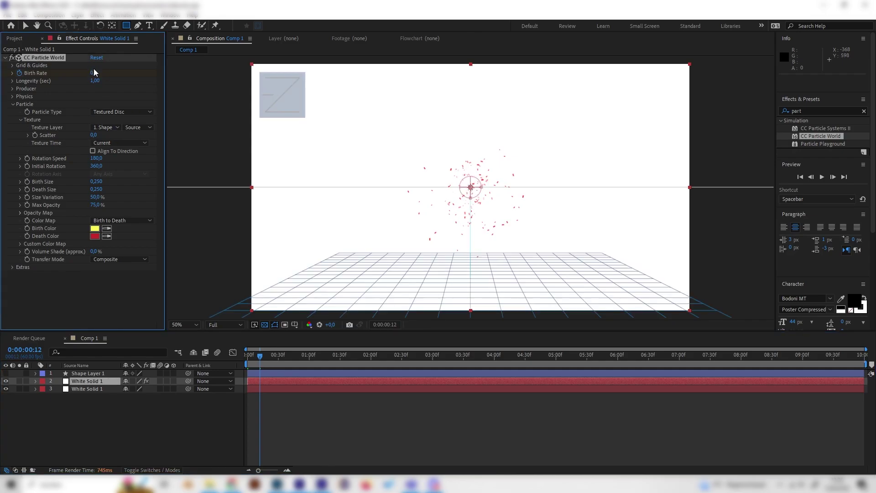
pyautogui.press('Return')
pyautogui.click(262, 358)
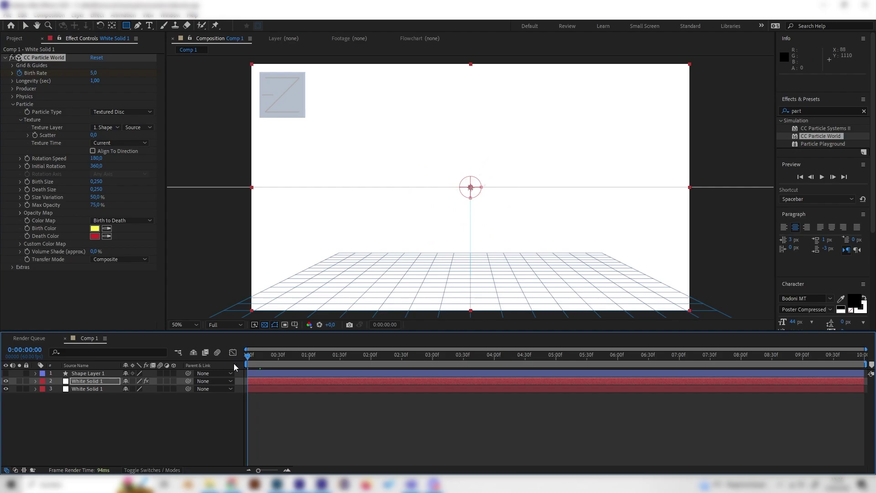
pyautogui.hotkey('ctrl', 'z')
pyautogui.press('space')
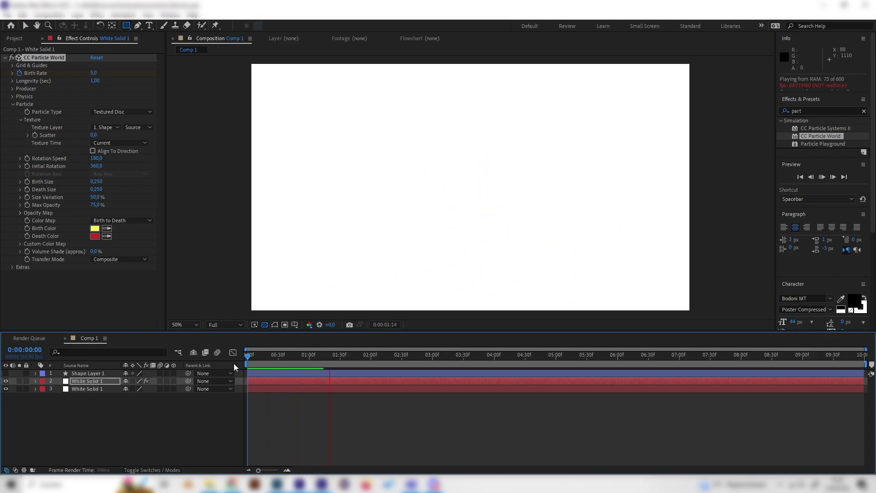
# At frame 26, set Birth Size to 1 and scrub to check the larger confetti
pyautogui.press('space')
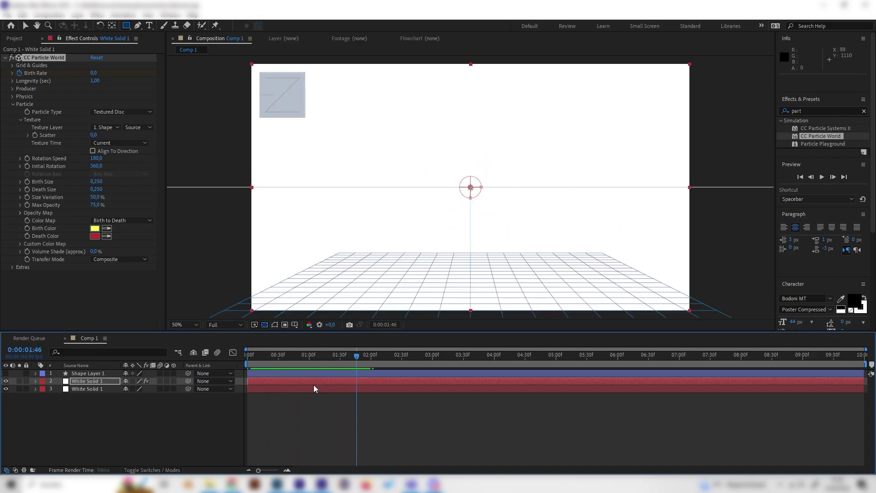
pyautogui.click(322, 355)
pyautogui.click(276, 355)
pyautogui.click(273, 354)
pyautogui.click(97, 182)
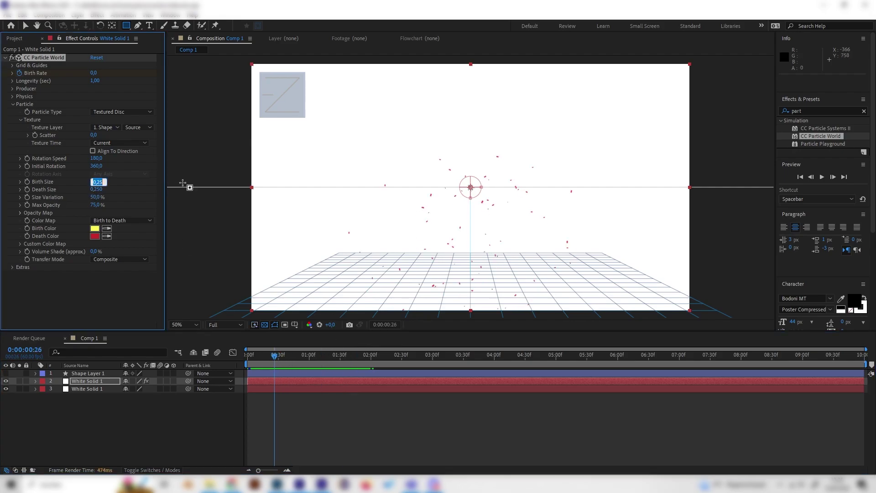
pyautogui.write('1')
pyautogui.press('Return')
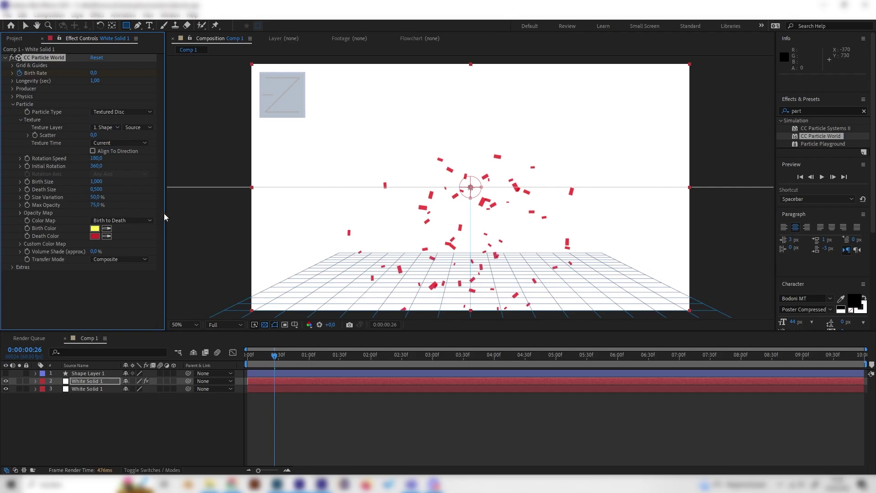
pyautogui.moveTo(315, 355); pyautogui.dragTo(254, 357)
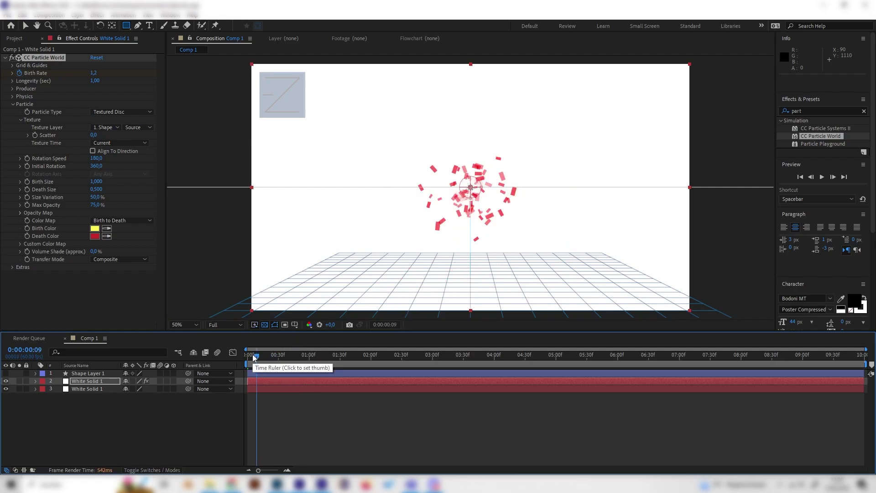
pyautogui.moveTo(254, 357); pyautogui.dragTo(268, 358)
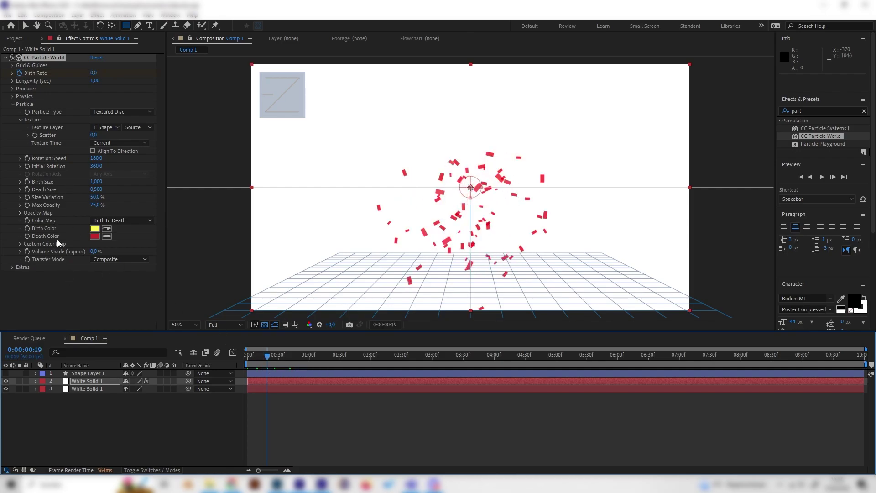
# Set Physics Gravity to 0,100 and replay the burst from frame 0
pyautogui.click(12, 97)
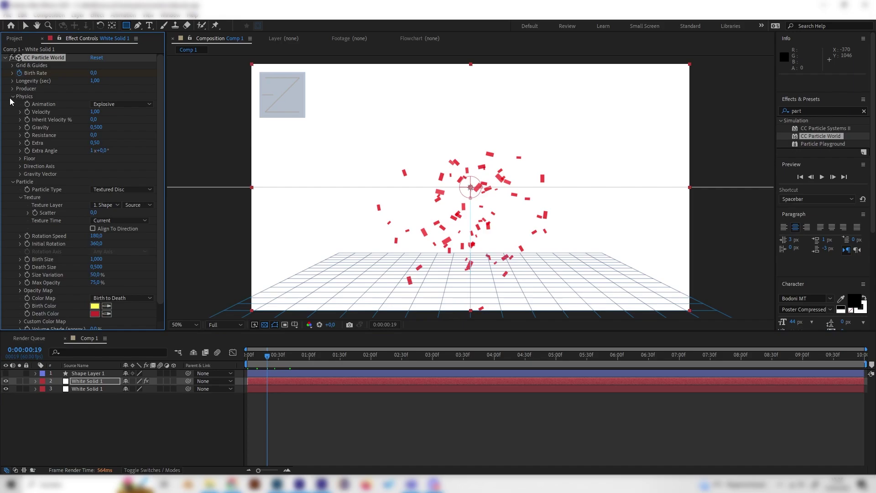
pyautogui.click(94, 128)
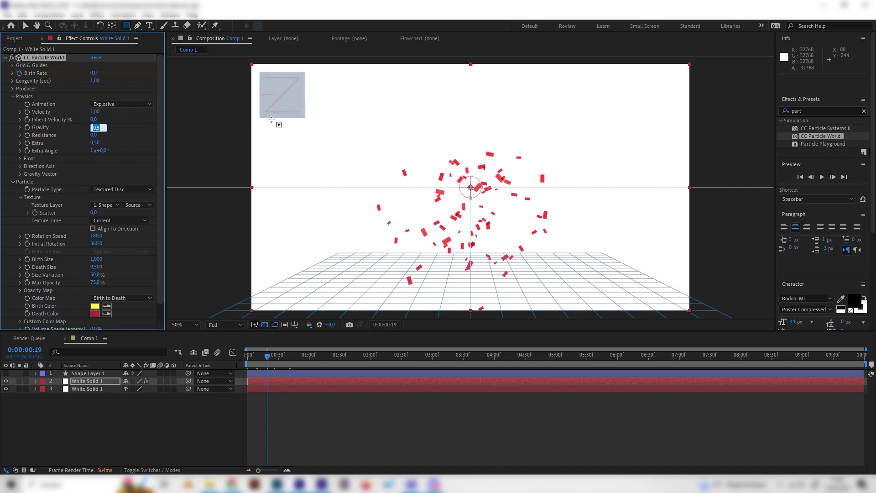
pyautogui.write('0')
pyautogui.press('Return')
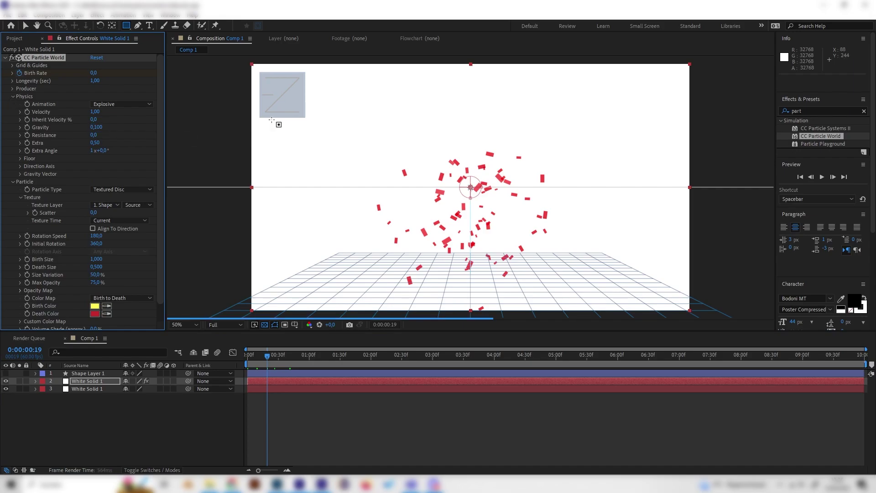
pyautogui.moveTo(261, 360); pyautogui.dragTo(245, 358)
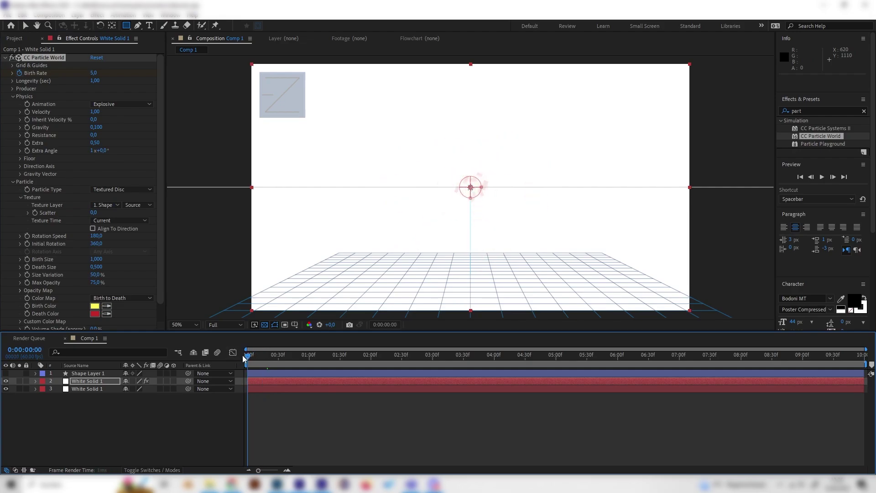
pyautogui.press('space')
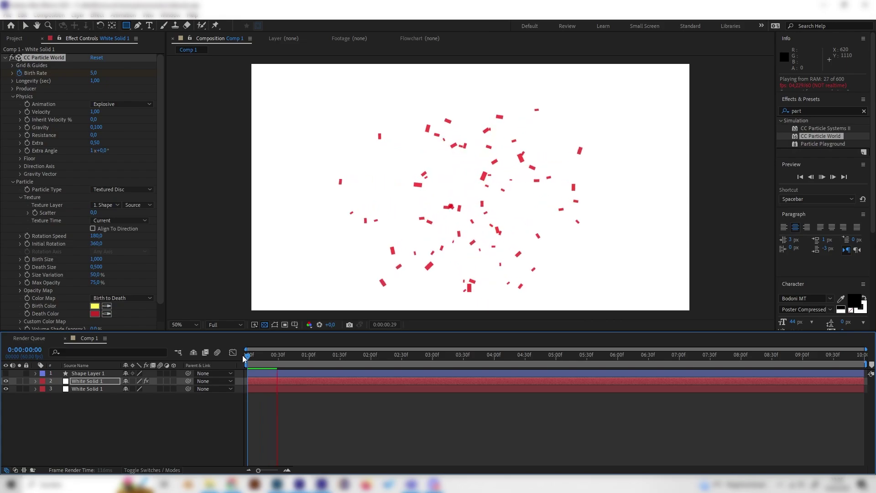
# Set Max Opacity to 100 and replay the solid red burst from the start
pyautogui.press('space')
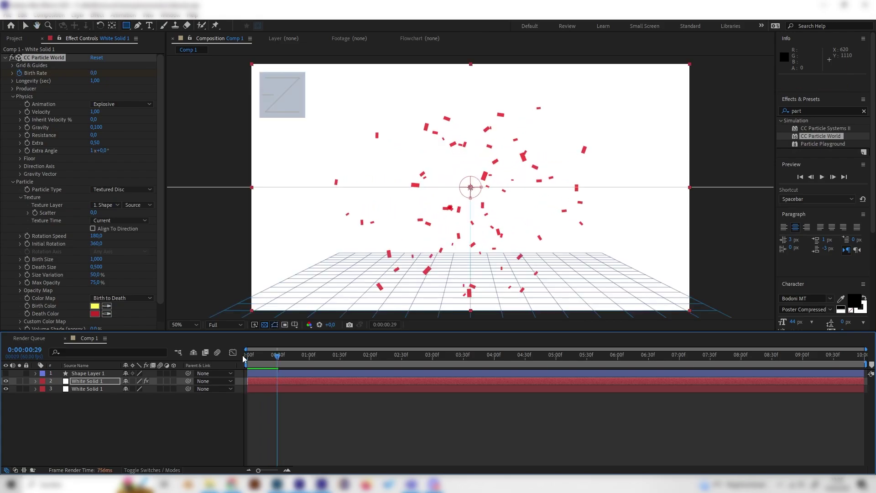
pyautogui.click(95, 283)
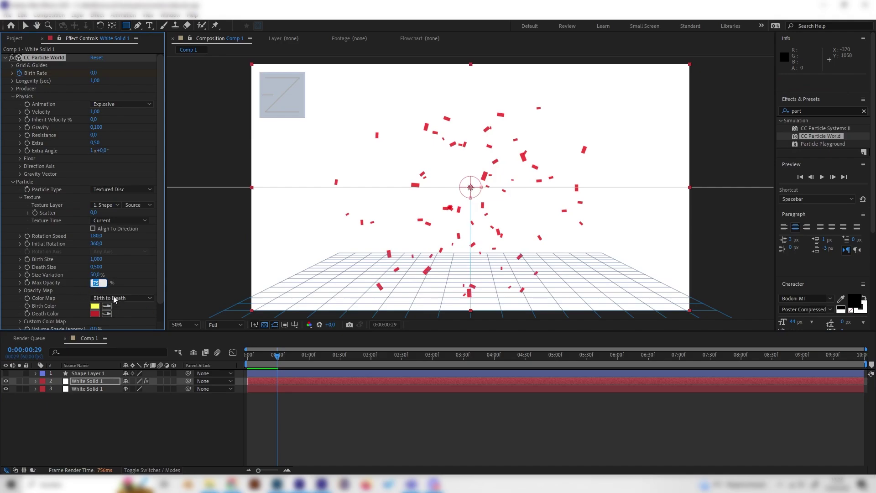
pyautogui.write('100')
pyautogui.press('Return')
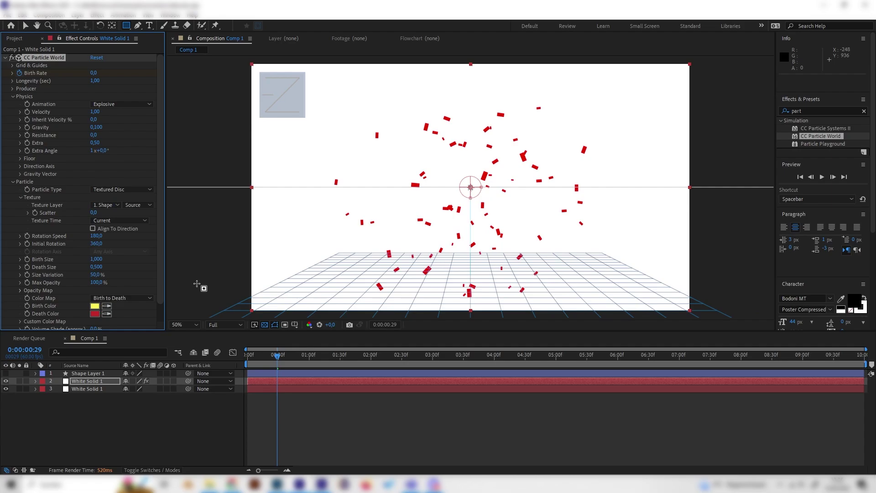
pyautogui.click(247, 357)
pyautogui.moveTo(247, 356); pyautogui.dragTo(303, 357)
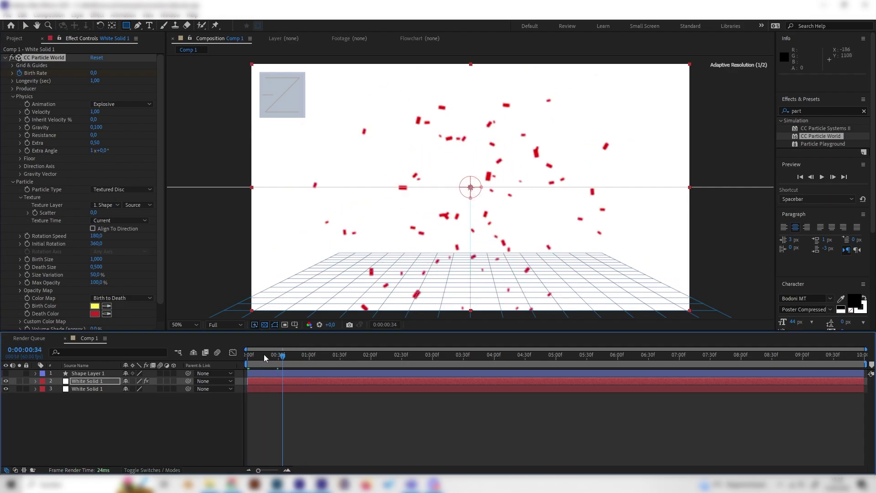
pyautogui.moveTo(263, 354); pyautogui.dragTo(237, 372)
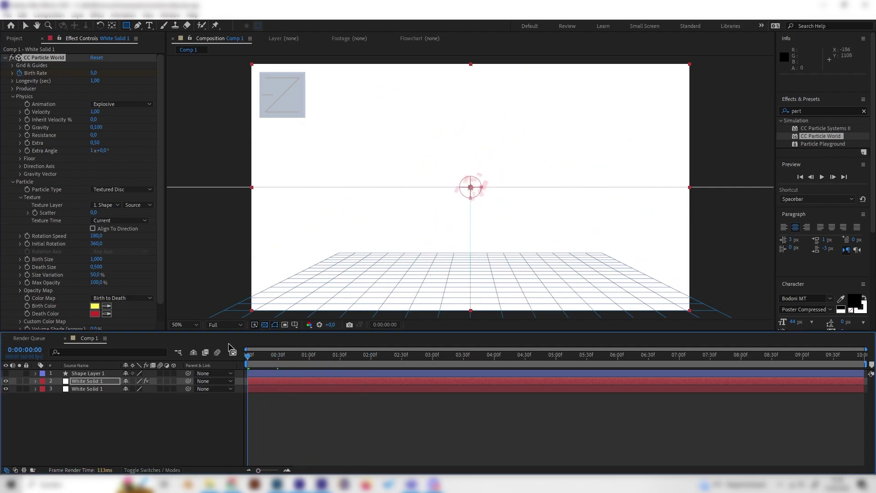
pyautogui.press('space')
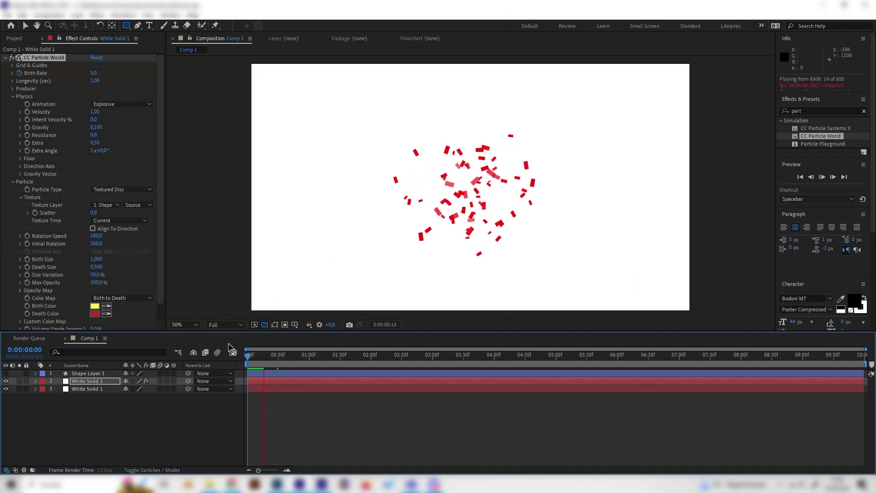
# Drag White Solid 1's particle producer to the top-right corner and scrub to review the burst
pyautogui.press('space')
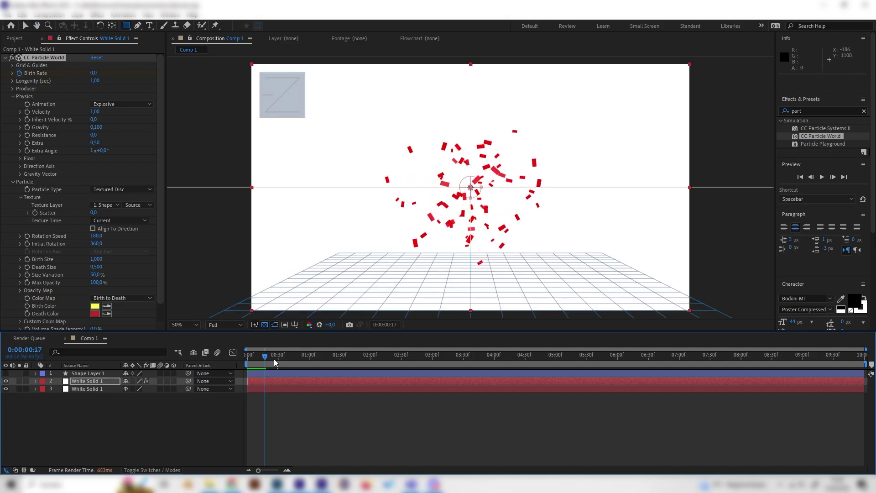
pyautogui.moveTo(264, 356)
pyautogui.mouseDown()
pyautogui.moveTo(254, 358)
pyautogui.moveTo(266, 358)
pyautogui.mouseUp()
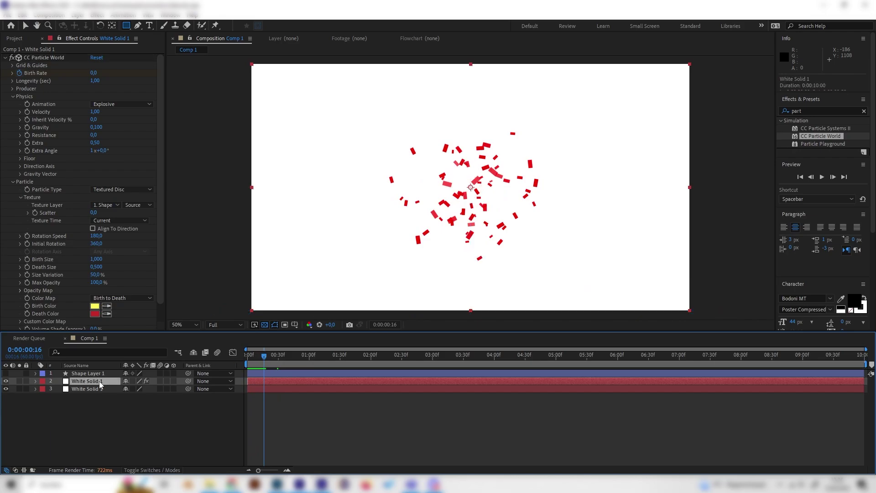
pyautogui.click(52, 59)
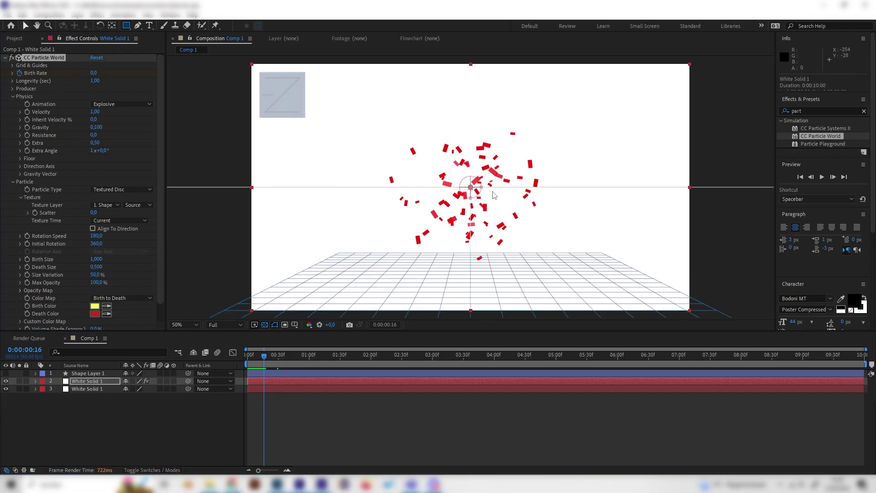
pyautogui.moveTo(518, 177); pyautogui.dragTo(696, 68)
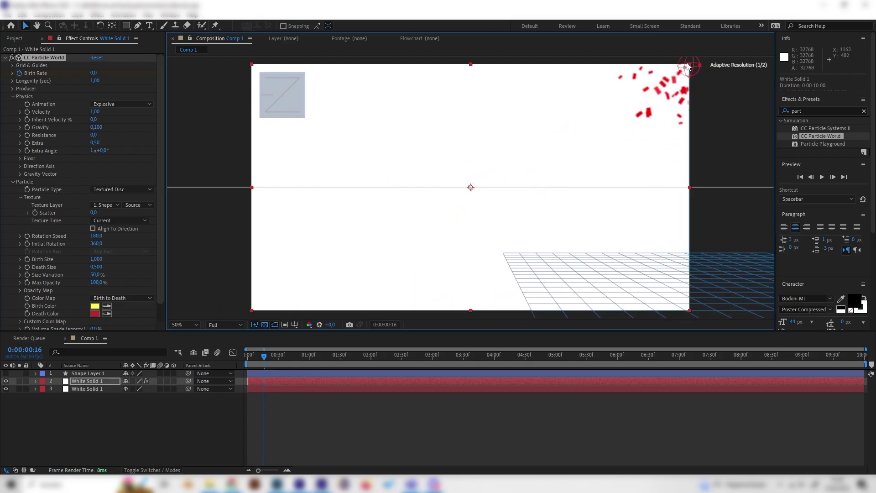
pyautogui.click(294, 355)
pyautogui.moveTo(301, 355); pyautogui.dragTo(279, 356)
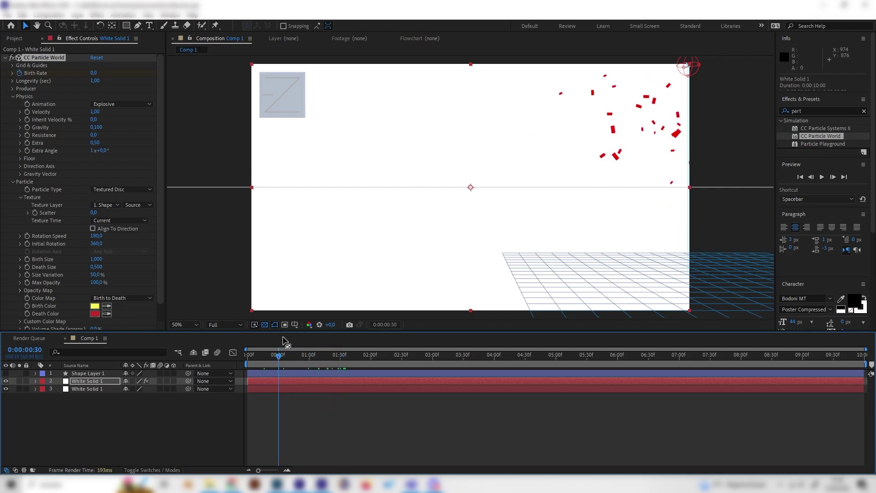
pyautogui.click(191, 457)
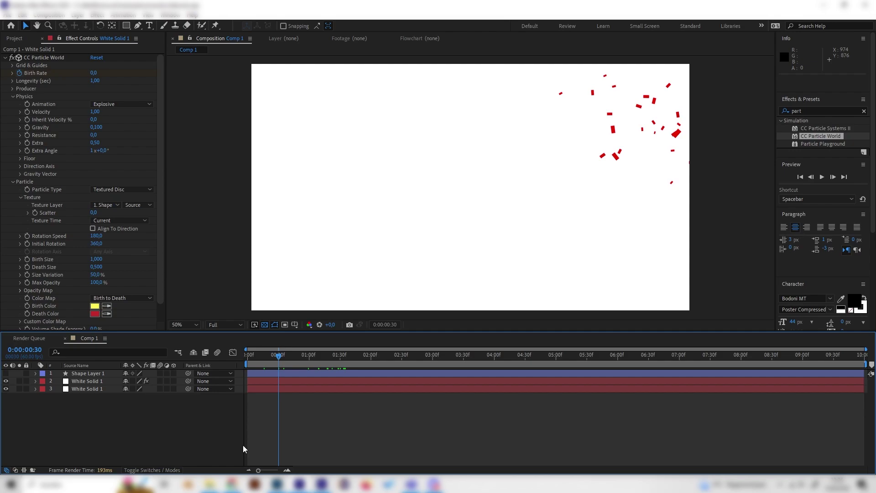
pyautogui.moveTo(287, 357); pyautogui.dragTo(295, 357)
# Duplicate White Solid 1 and set the copy's Extras Random Seed to 5
pyautogui.click(112, 381)
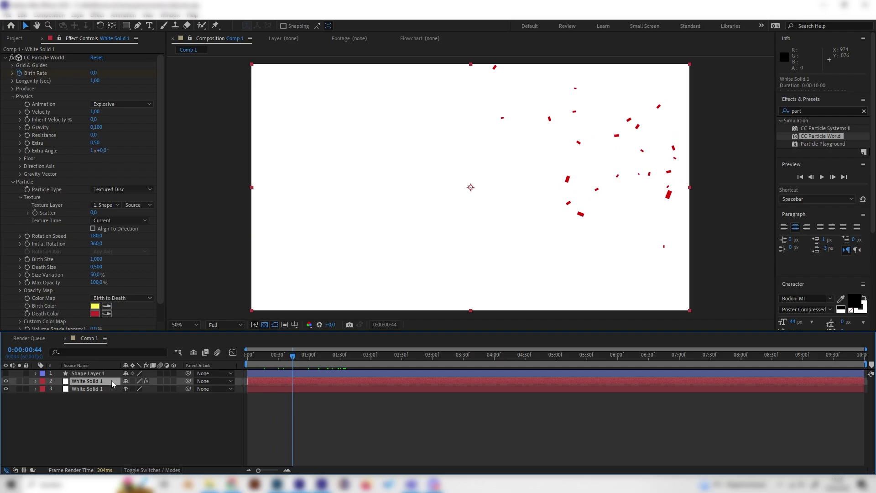
pyautogui.hotkey('ctrl', 'd')
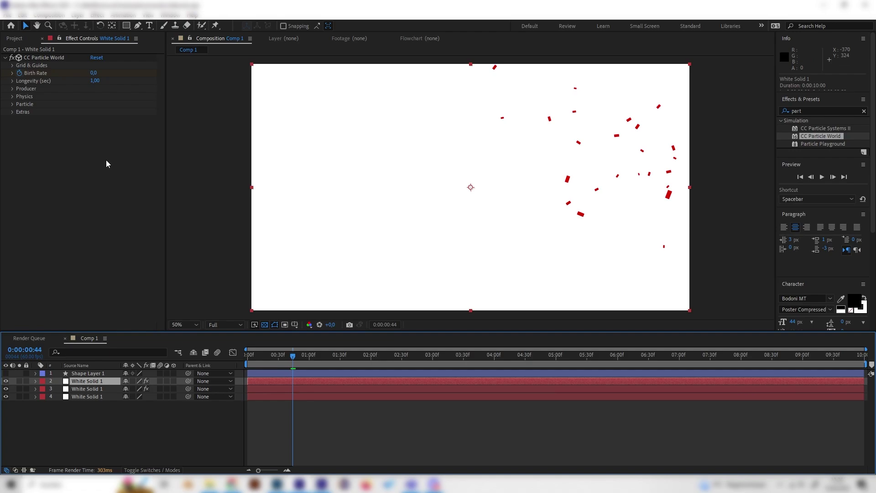
pyautogui.click(12, 113)
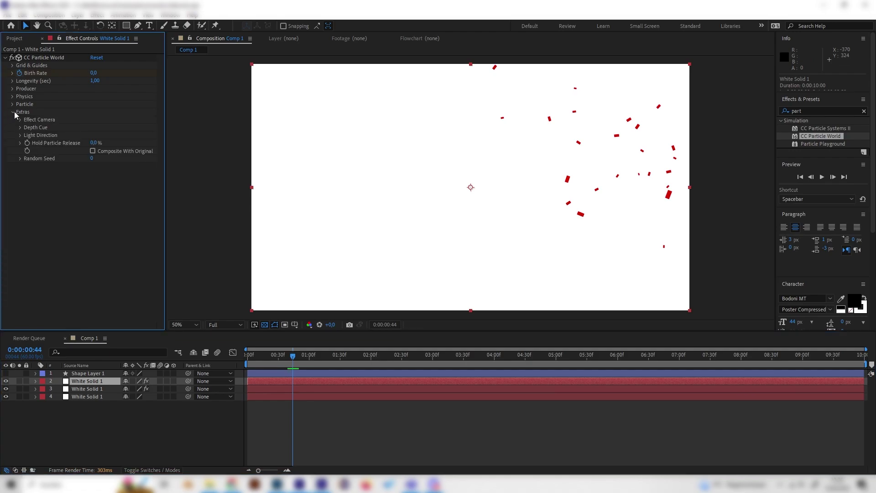
pyautogui.click(12, 113)
pyautogui.click(13, 112)
pyautogui.click(91, 159)
pyautogui.press('Return')
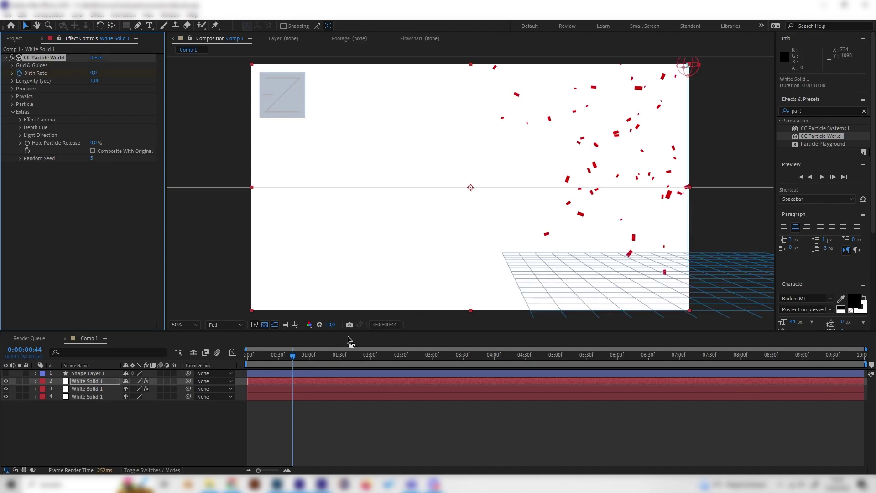
# Apply the Fill effect from Effects & Presets to the duplicated confetti layer
pyautogui.click(811, 110)
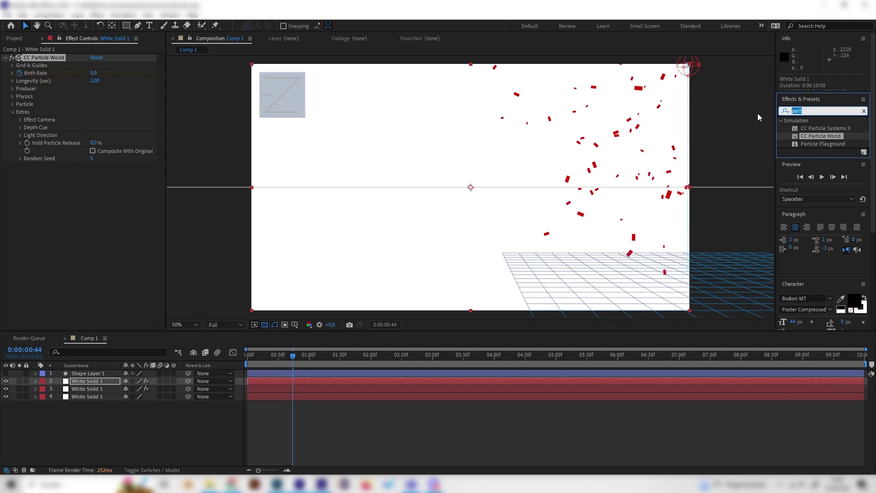
pyautogui.write('fill')
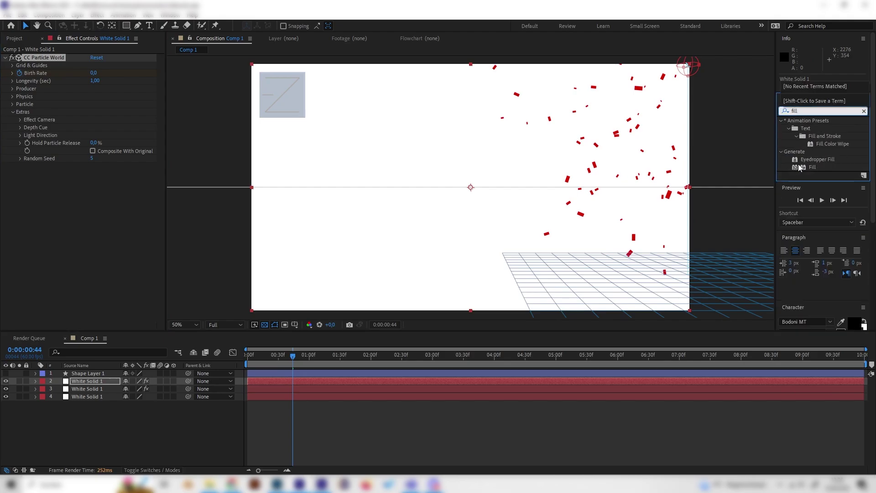
pyautogui.moveTo(811, 166); pyautogui.dragTo(63, 225)
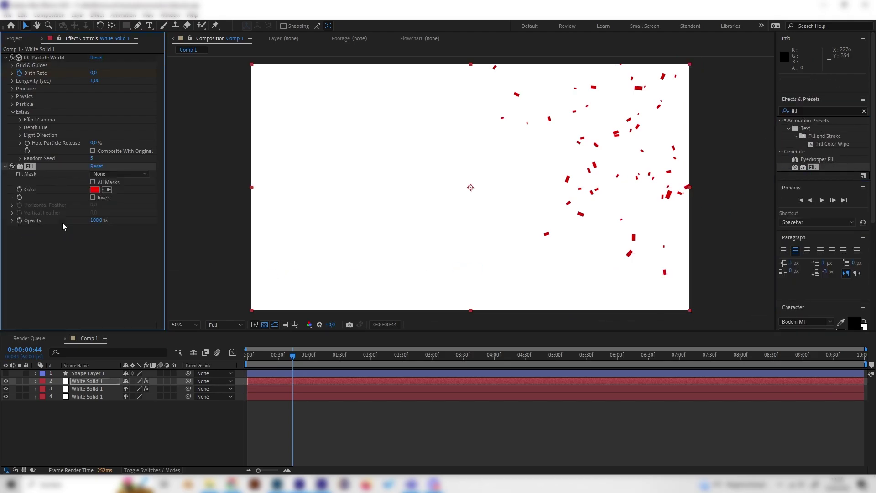
# Set the Fill colour to purple 6441E6
pyautogui.click(95, 190)
pyautogui.click(137, 59)
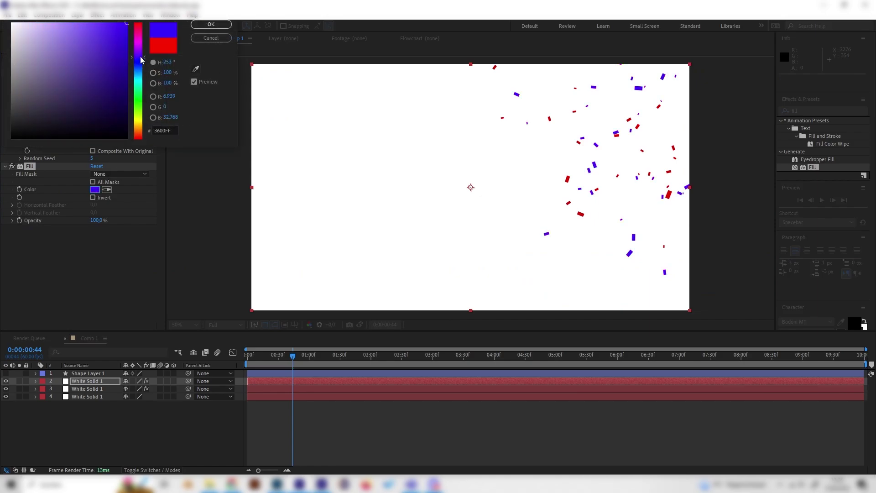
pyautogui.click(95, 33)
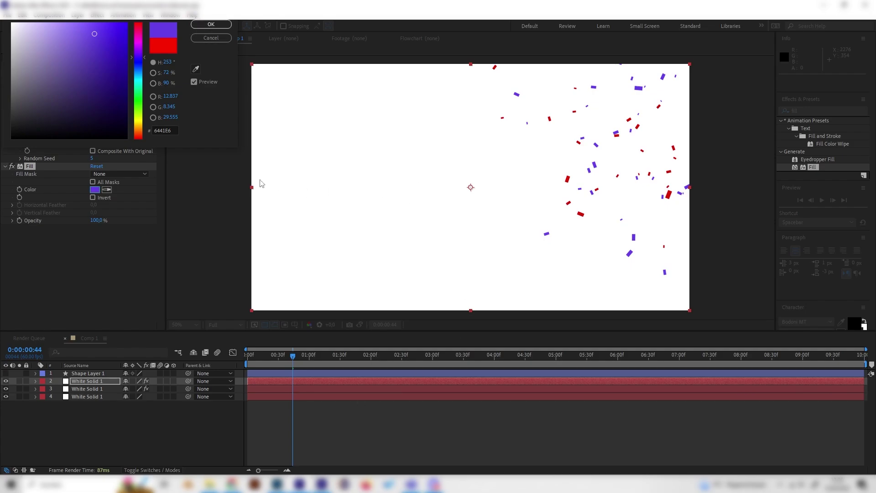
pyautogui.click(221, 26)
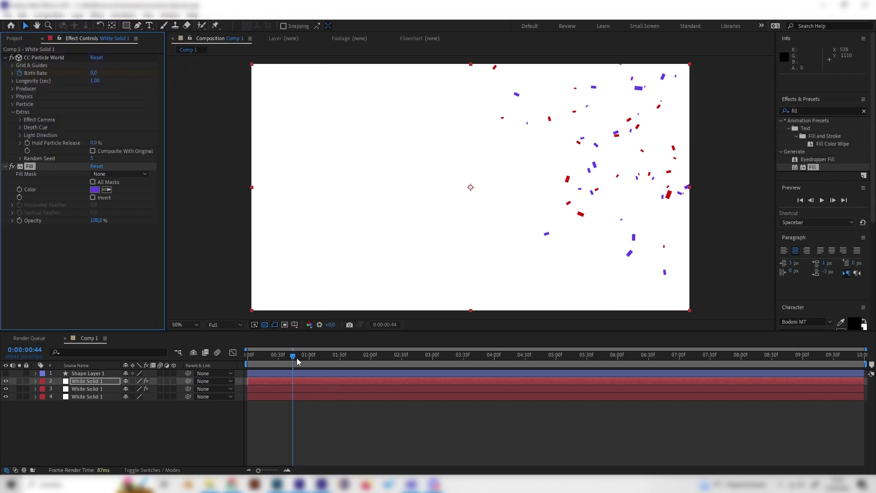